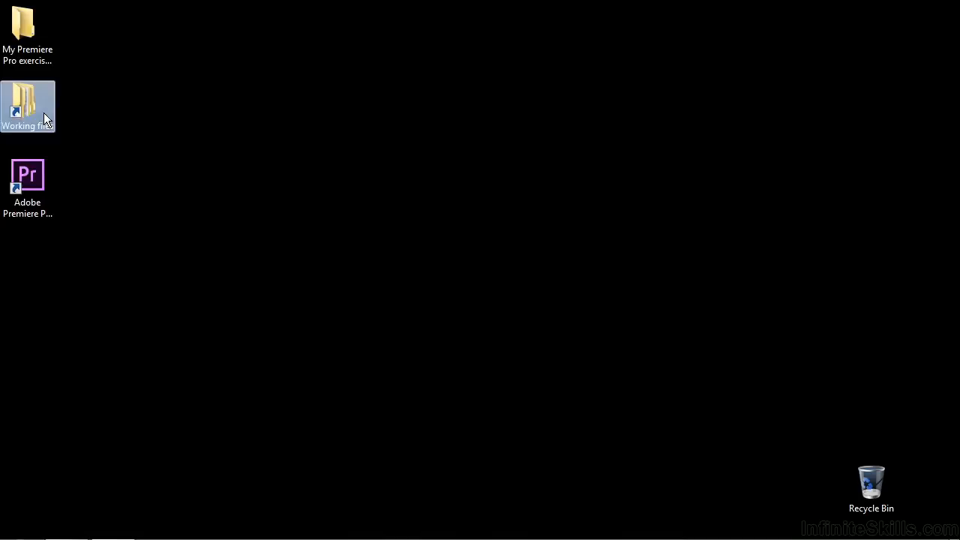
# Step: Open the NestedSequences.prproj project from the projects folder of the working files
pyautogui.doubleClick(447, 277)
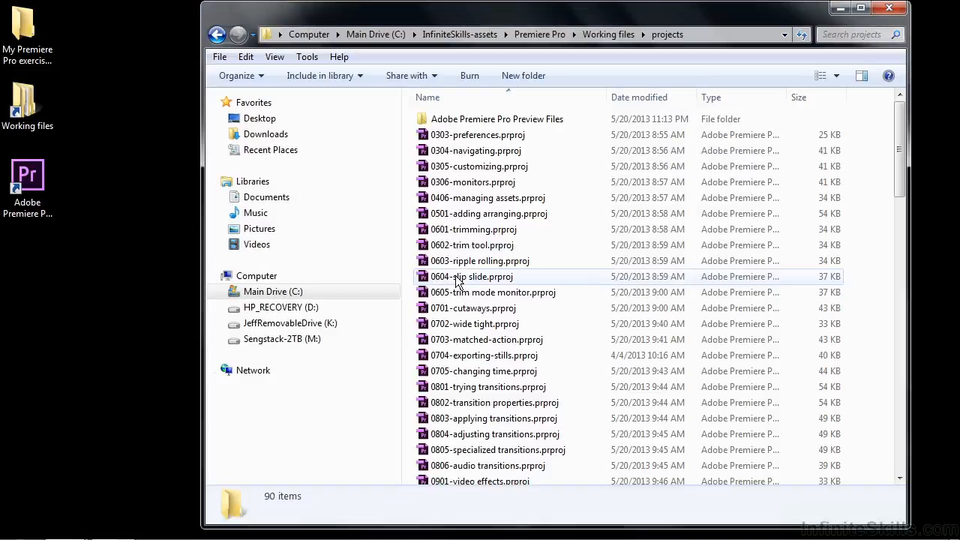
pyautogui.moveTo(900, 163); pyautogui.dragTo(903, 448)
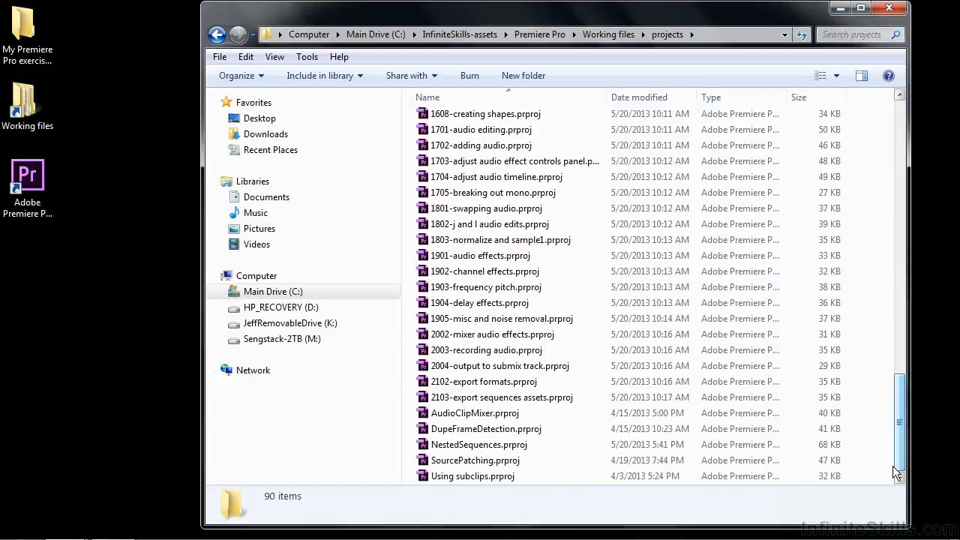
pyautogui.click(433, 444)
pyautogui.doubleClick(433, 444)
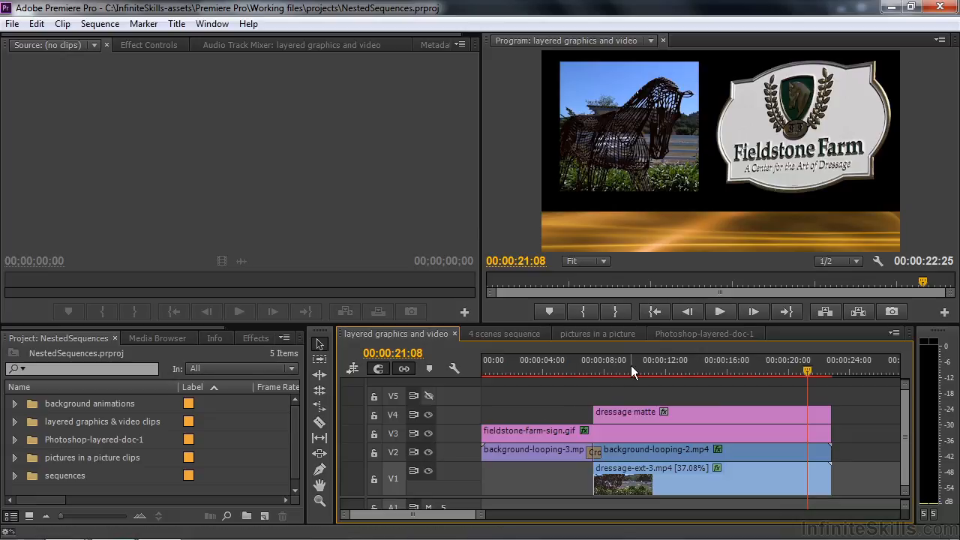
# Step: Preview the layered graphics and video sequence, nest it in a new sequence created from it, and scrub through the result
pyautogui.moveTo(571, 366); pyautogui.dragTo(777, 384)
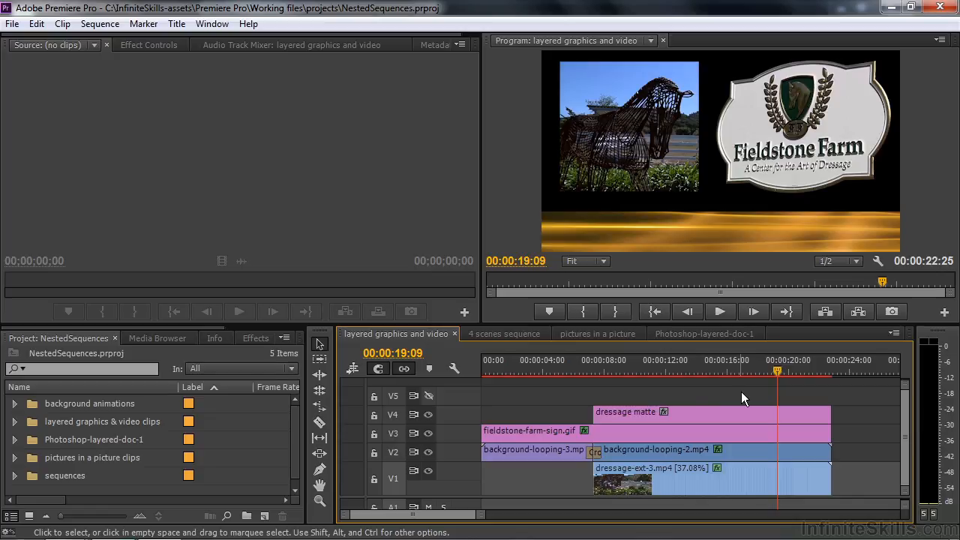
pyautogui.click(15, 475)
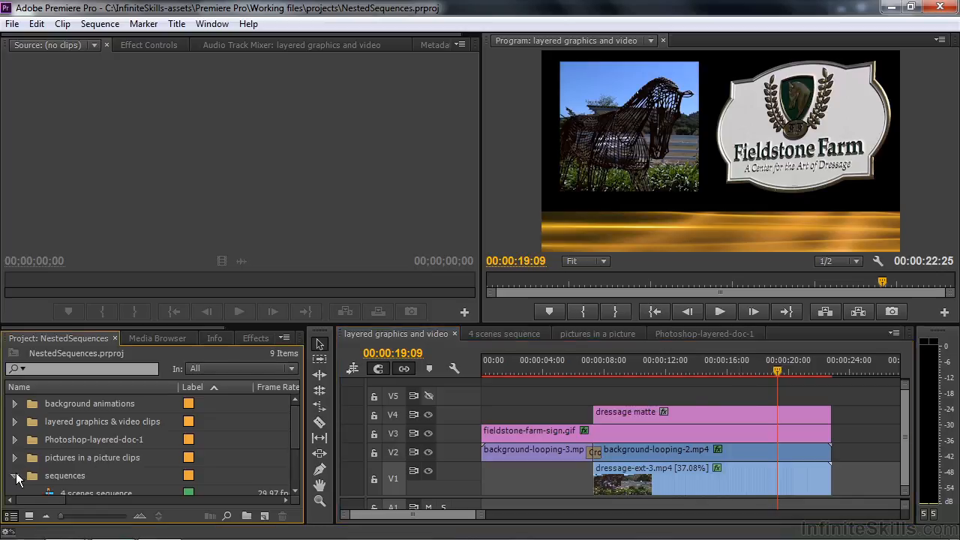
pyautogui.moveTo(298, 421); pyautogui.dragTo(296, 461)
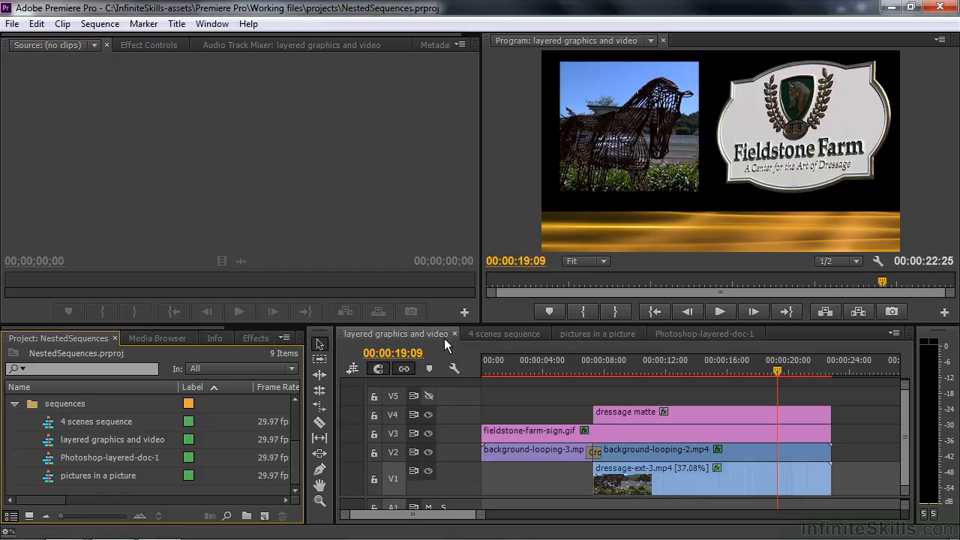
pyautogui.click(49, 443)
pyautogui.moveTo(73, 448); pyautogui.dragTo(266, 516)
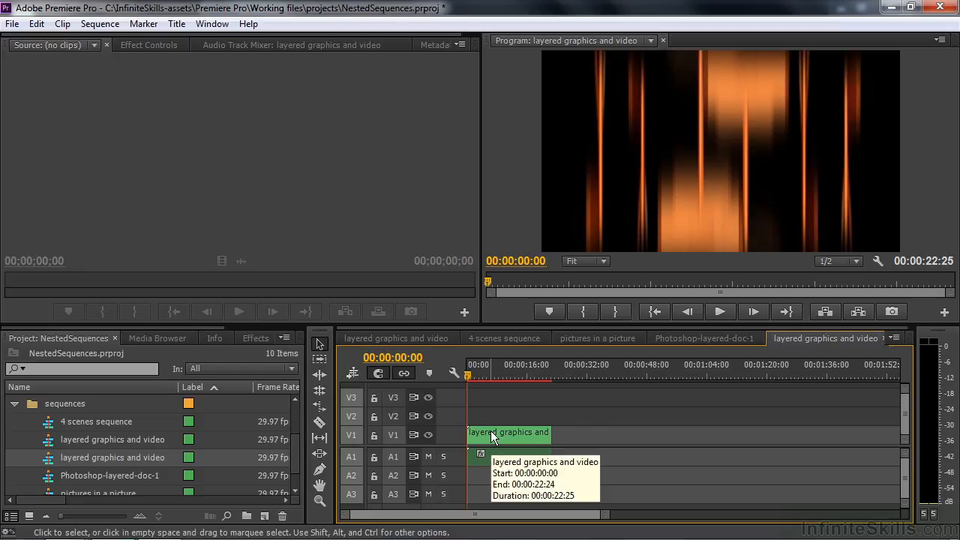
pyautogui.moveTo(468, 373); pyautogui.dragTo(532, 396)
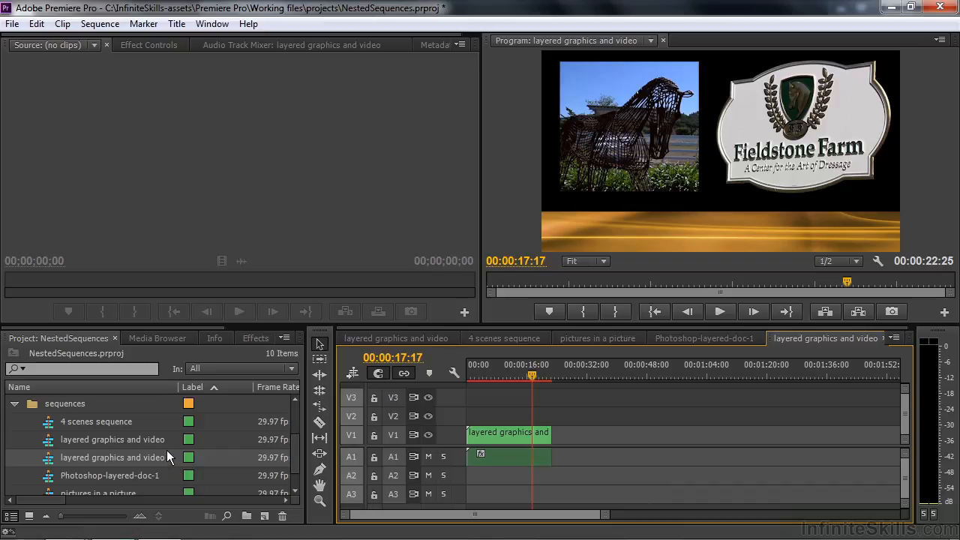
# Step: Rename the new sequence in the sequences bin as nested layered graphics and video
pyautogui.moveTo(179, 387); pyautogui.dragTo(201, 387)
pyautogui.click(69, 458)
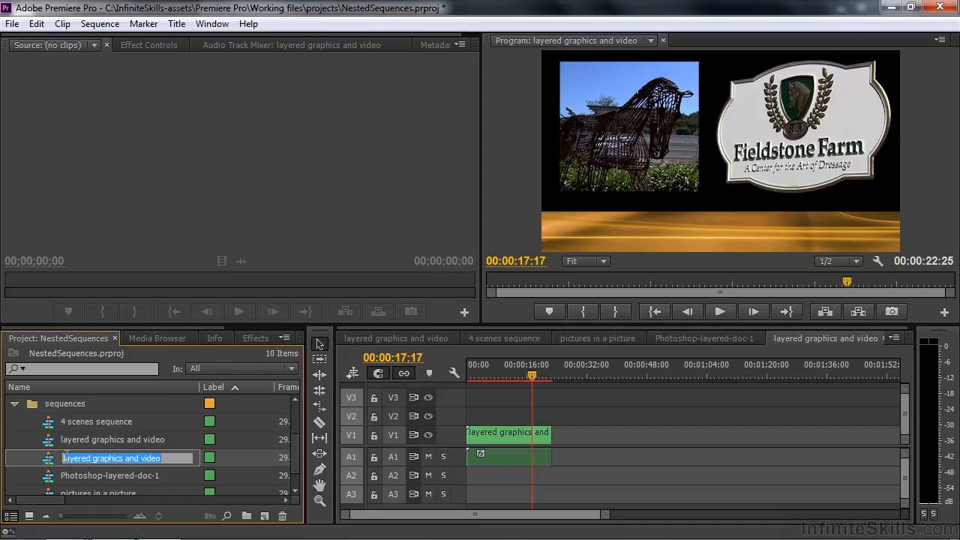
pyautogui.click(66, 457)
pyautogui.write('nested')
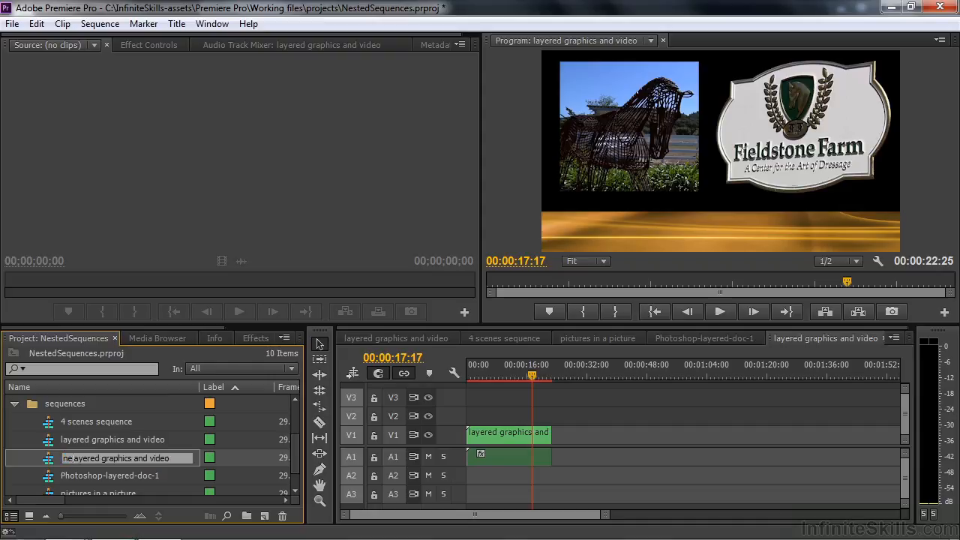
pyautogui.press('Tab')
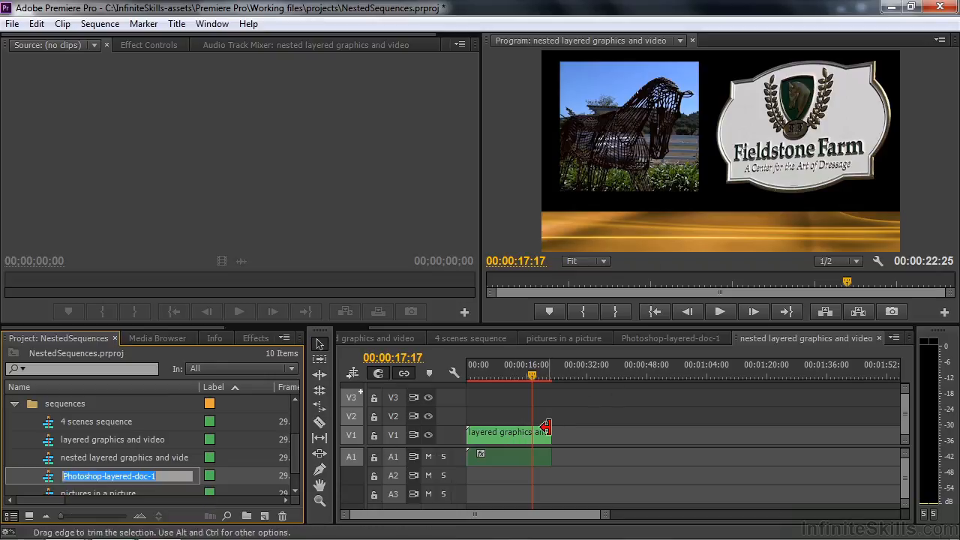
# Step: Apply a Cross Dissolve video transition to the end of the nested clip on V1
pyautogui.click(256, 337)
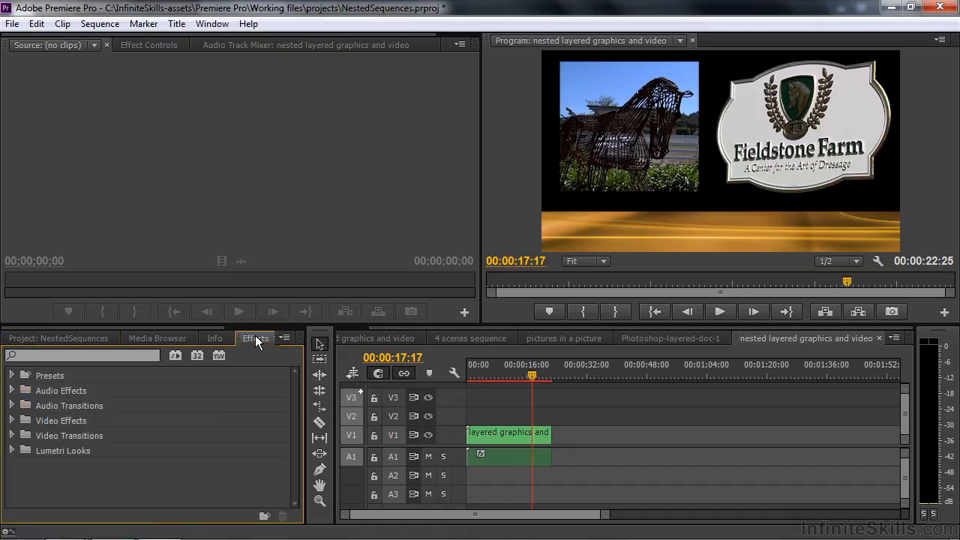
pyautogui.click(13, 437)
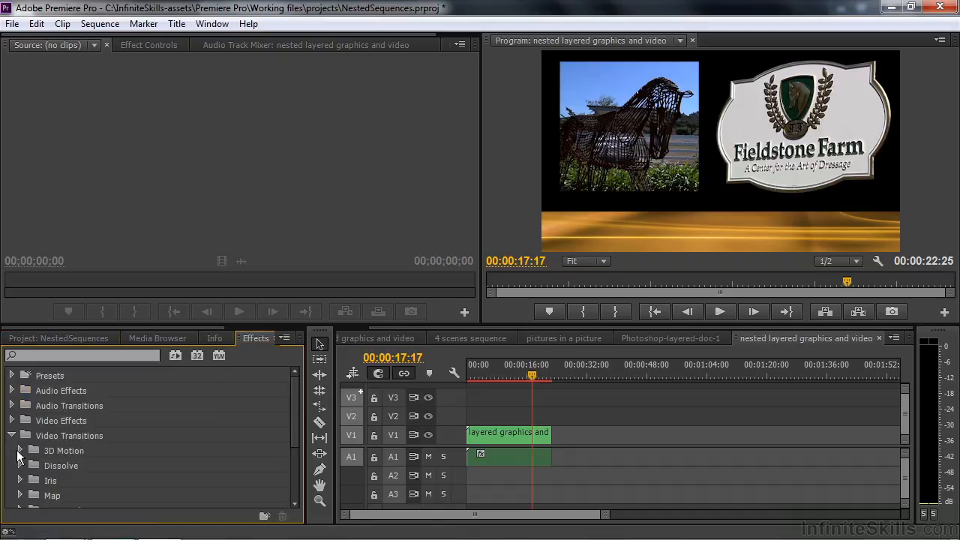
pyautogui.click(20, 465)
pyautogui.moveTo(81, 494); pyautogui.dragTo(551, 446)
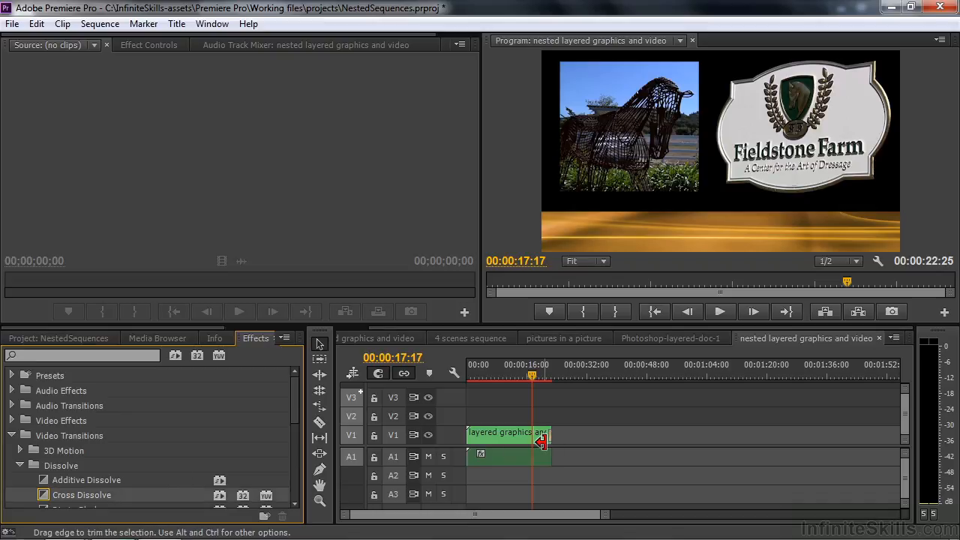
# Step: Lengthen the Cross Dissolve so it starts shortly after the 20-second mark, and play back the fade-out
pyautogui.press('=')
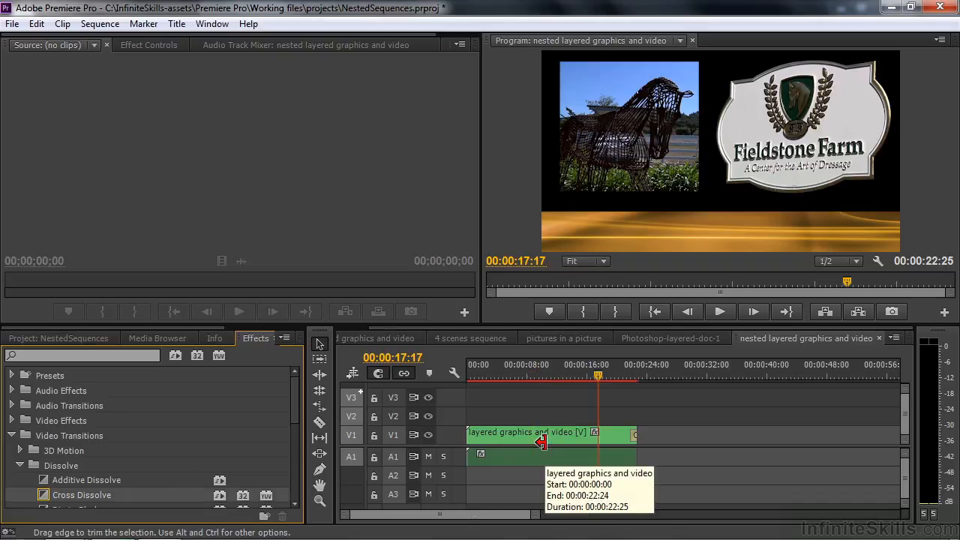
pyautogui.press('=')
pyautogui.press('=')
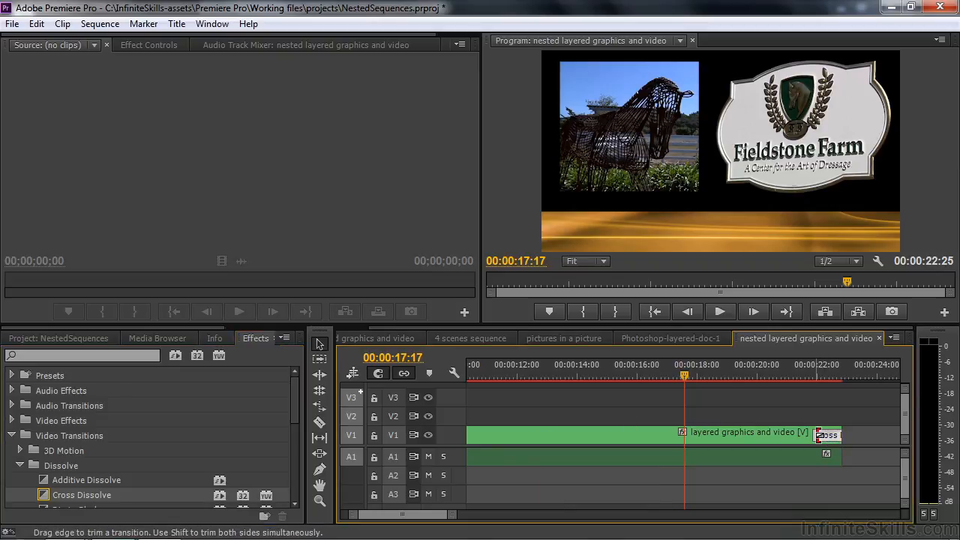
pyautogui.moveTo(819, 435); pyautogui.dragTo(770, 440)
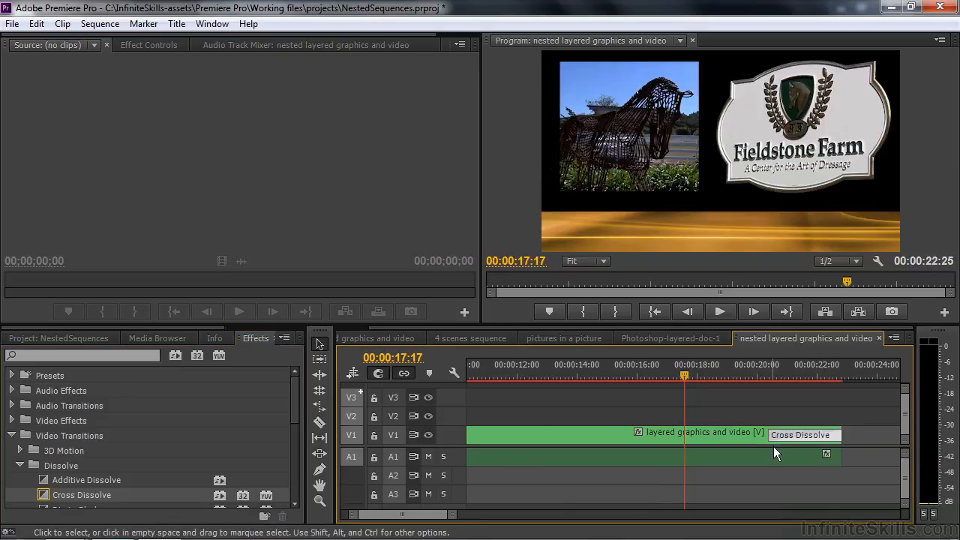
pyautogui.click(753, 370)
pyautogui.press('space')
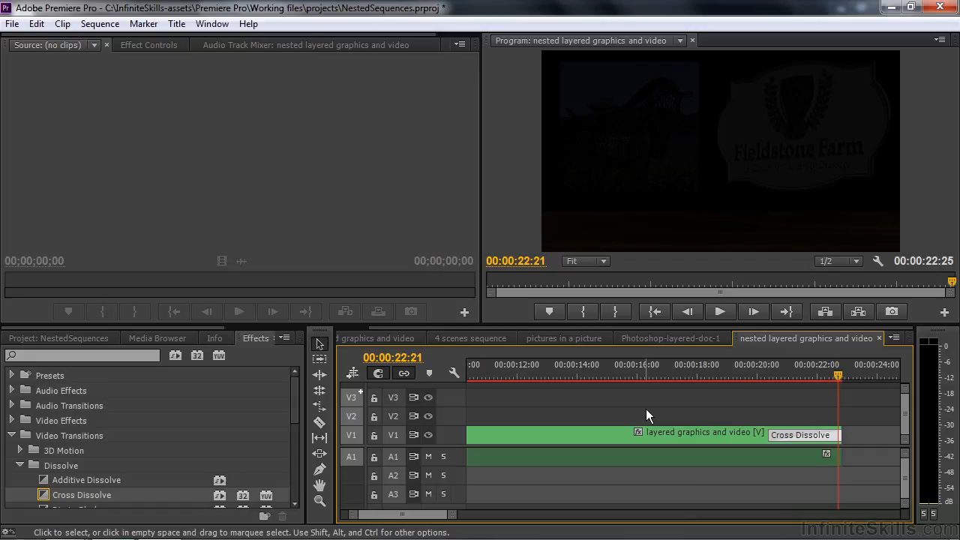
# Step: Examine the 4 scenes sequence by scrubbing through it and viewing its stacked video and audio tracks
pyautogui.click(471, 339)
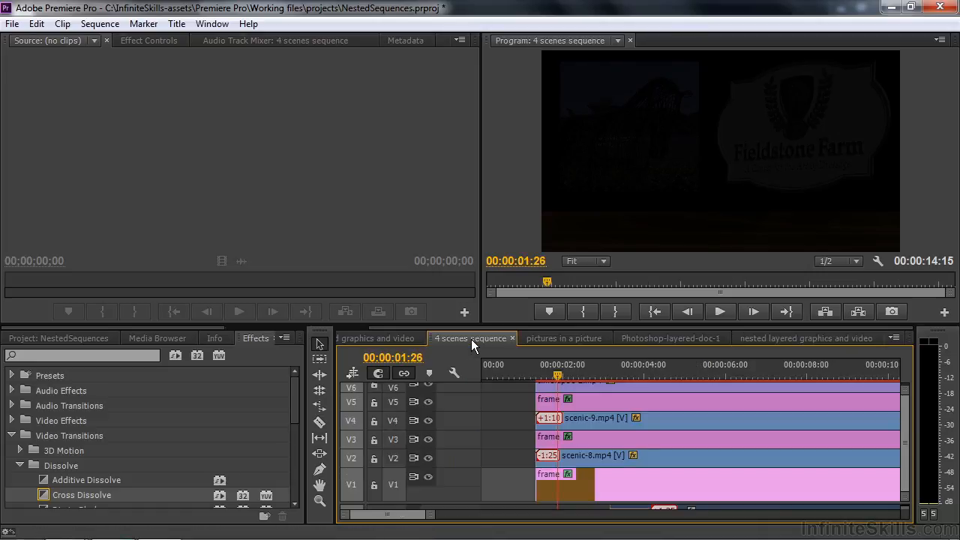
pyautogui.moveTo(558, 373); pyautogui.dragTo(813, 375)
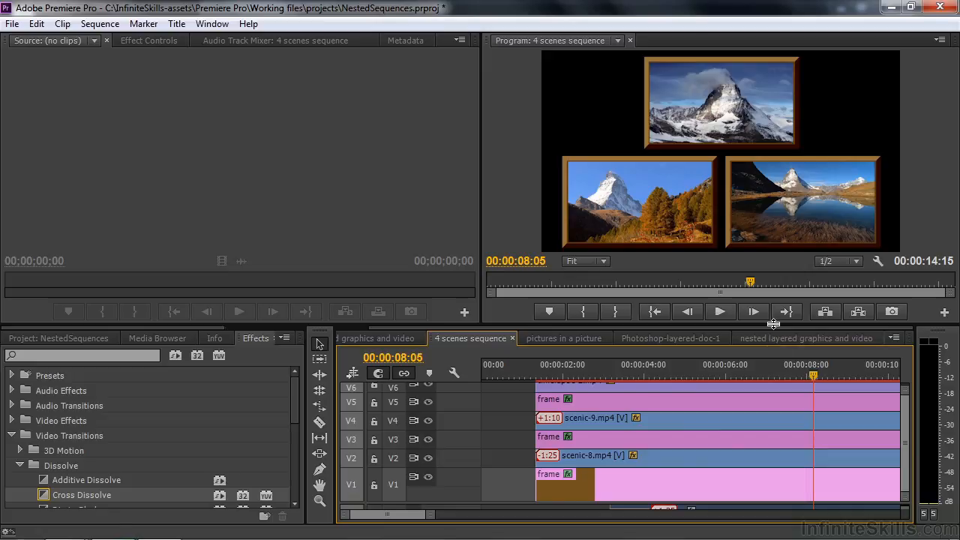
pyautogui.moveTo(773, 324); pyautogui.dragTo(772, 300)
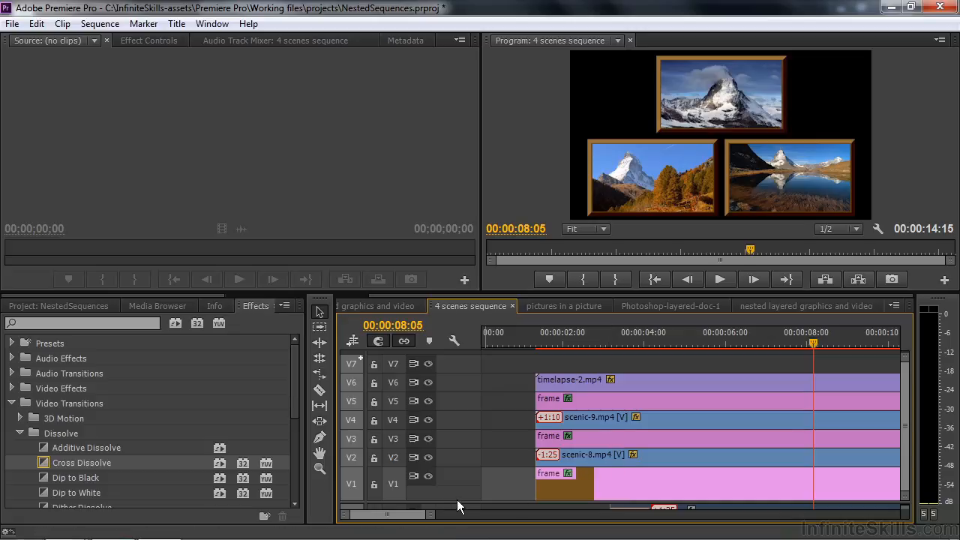
pyautogui.moveTo(456, 500); pyautogui.dragTo(452, 459)
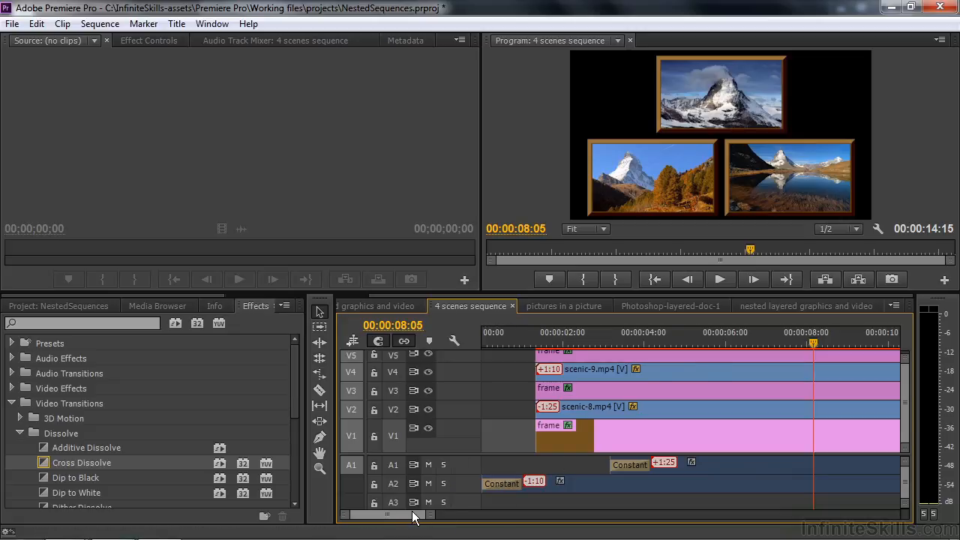
pyautogui.scroll(-5, 417, 516)
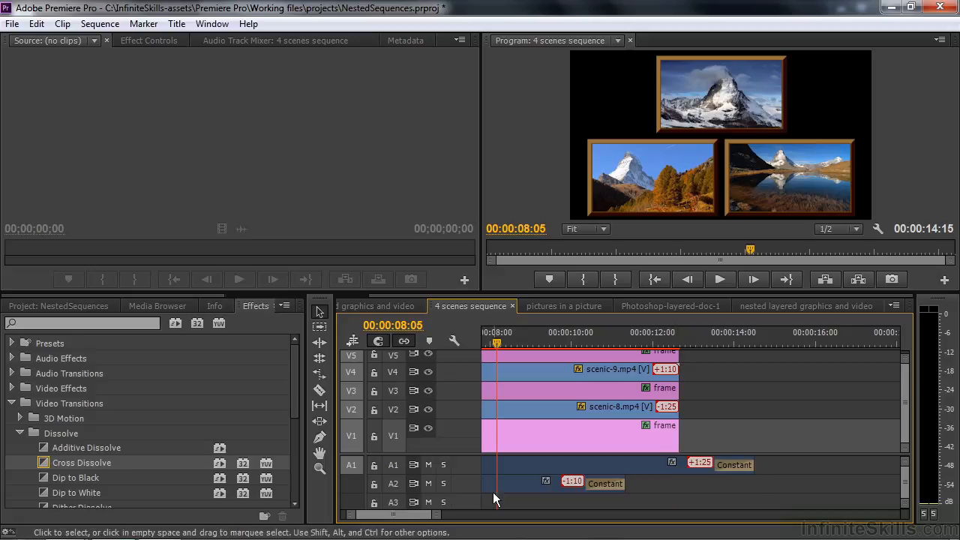
pyautogui.scroll(5, 414, 520)
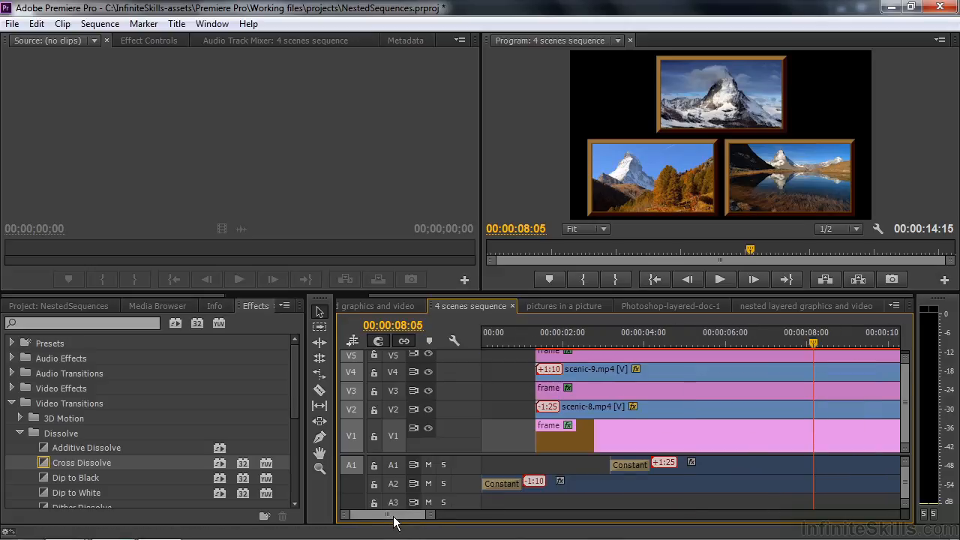
# Step: Open the pictures in a picture sequence with the playhead at its start, and show the project's sequences bin
pyautogui.click(547, 305)
pyautogui.moveTo(483, 341); pyautogui.dragTo(466, 354)
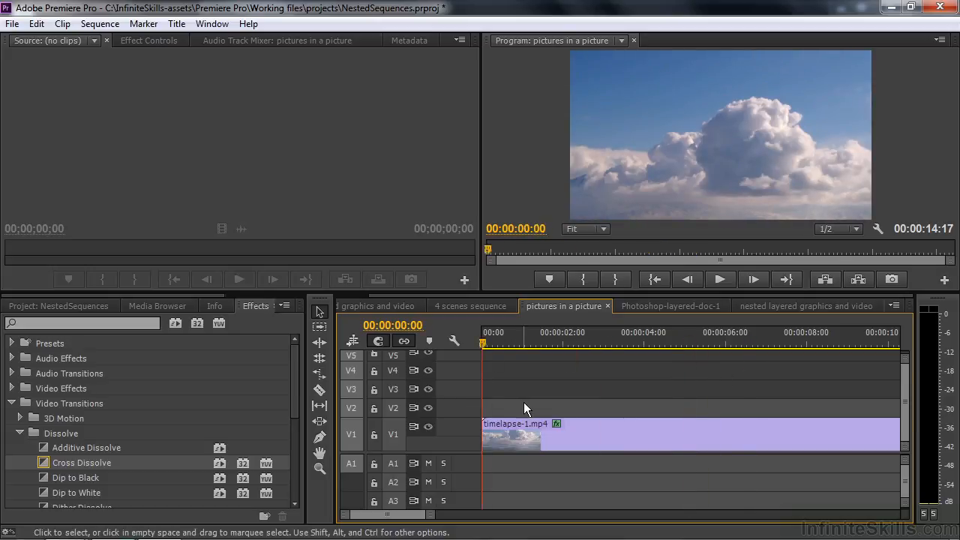
pyautogui.click(59, 305)
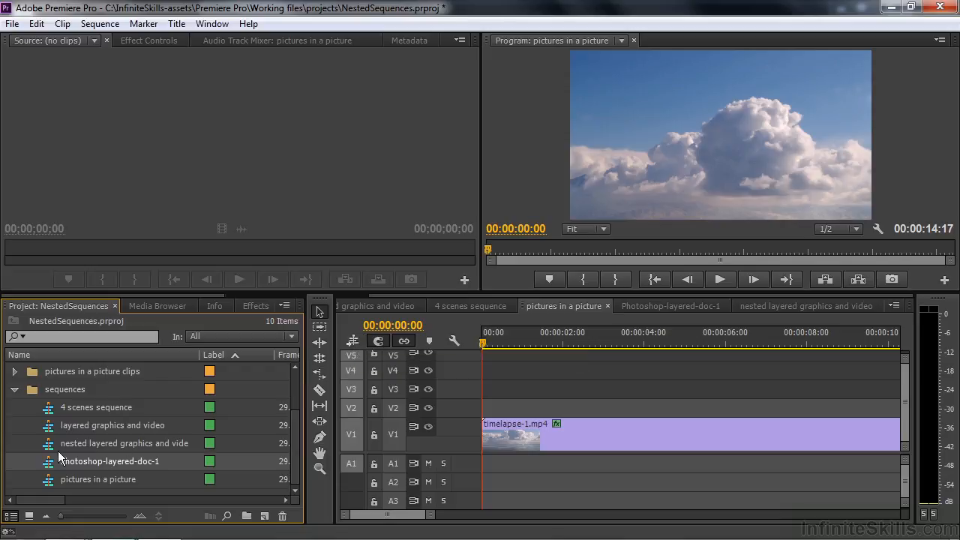
# Step: Try adding the 4 scenes sequence above timelapse-1.mp4 as individual clips, and undo the insertion
pyautogui.moveTo(50, 408); pyautogui.dragTo(495, 406)
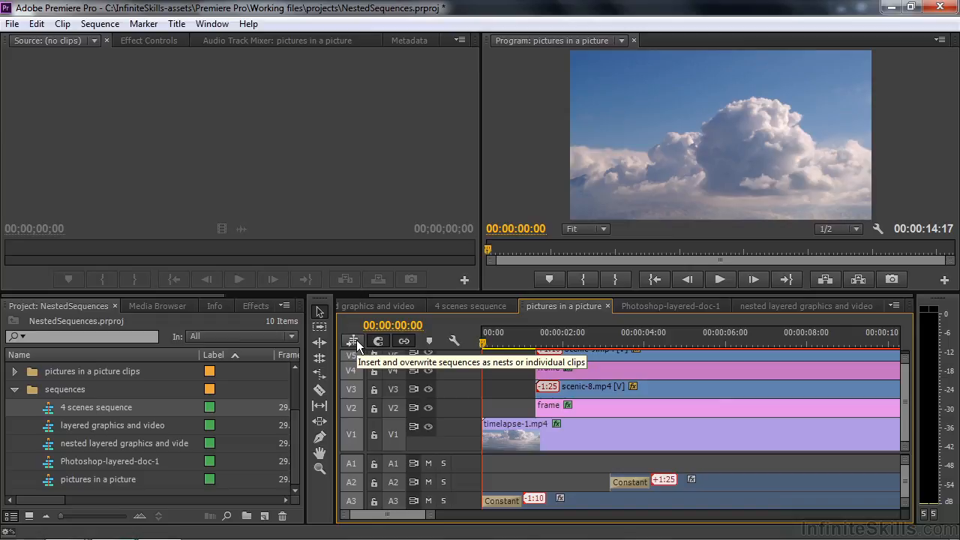
pyautogui.hotkey('ctrl', 'z')
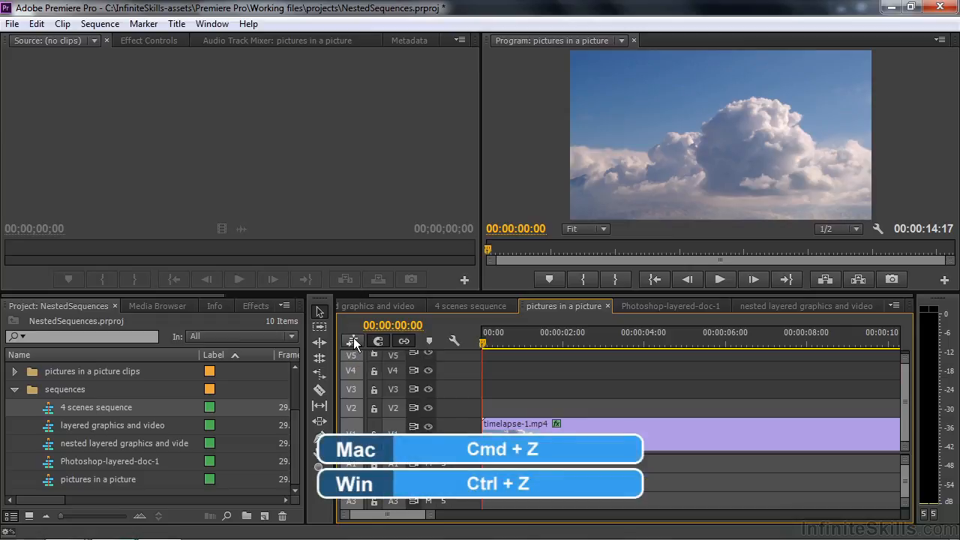
# Step: Switch sequence insertion to nests, place the 4 scenes sequence on V2 at the start above timelapse-1.mp4, and scrub through the composite
pyautogui.click(354, 342)
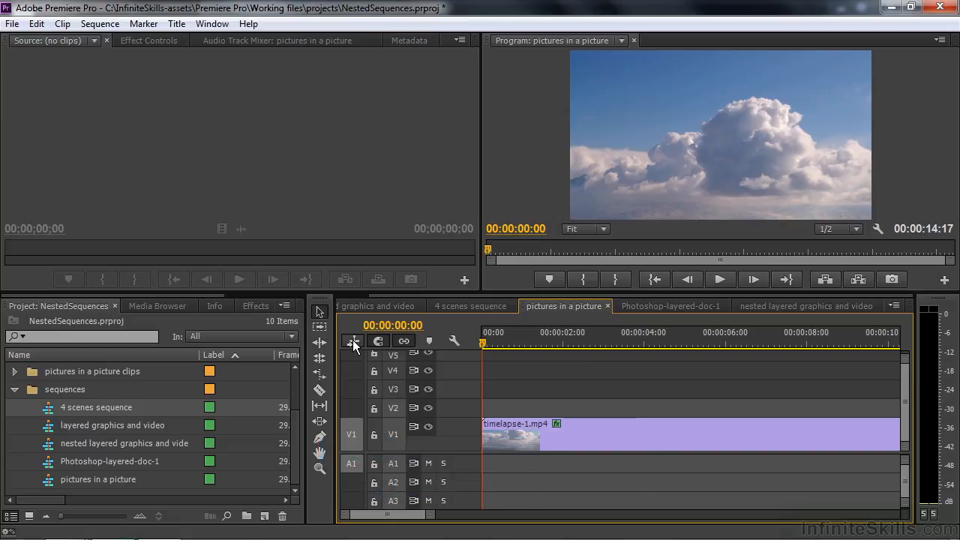
pyautogui.moveTo(72, 405); pyautogui.dragTo(485, 414)
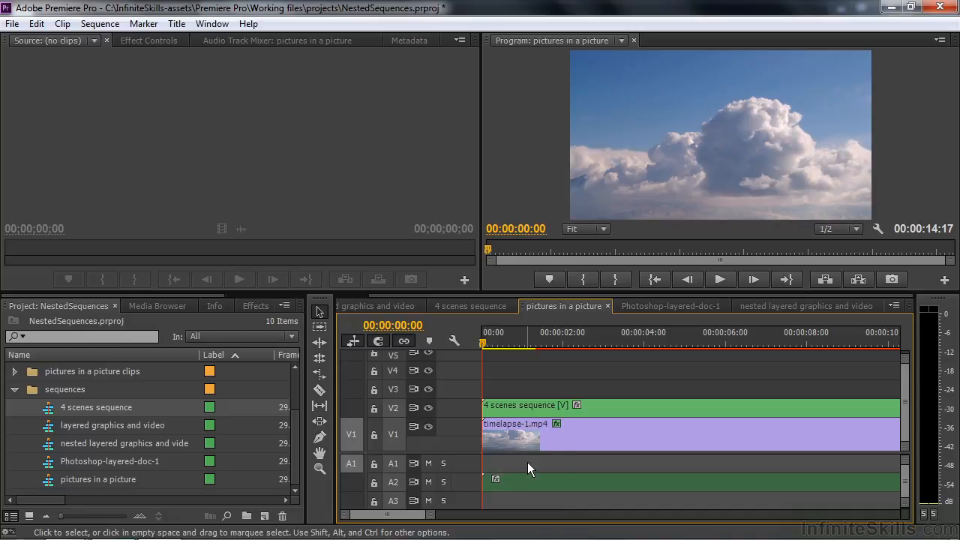
pyautogui.press('-')
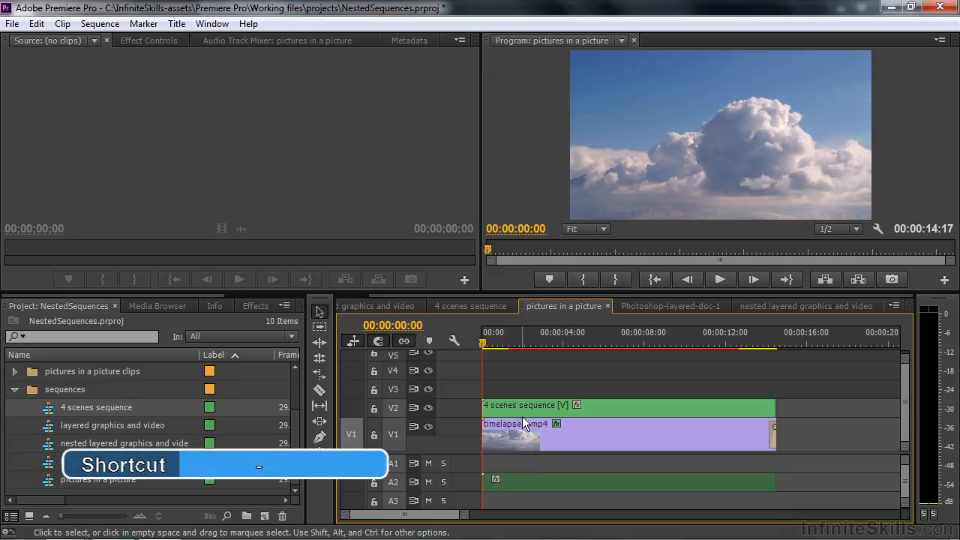
pyautogui.click(487, 344)
pyautogui.moveTo(487, 347); pyautogui.dragTo(737, 376)
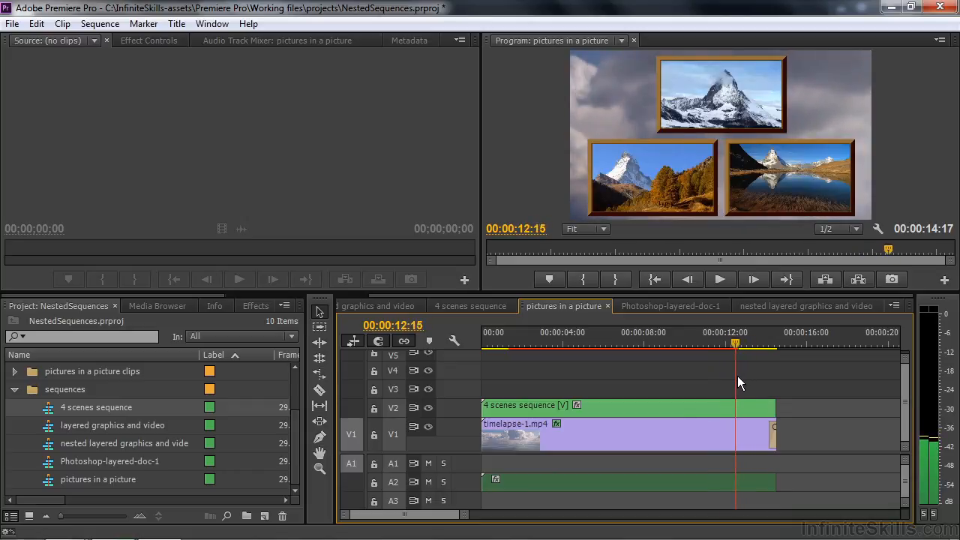
# Step: Turn off linked selection and trim the end of the nested 4 scenes video on V2 to the playhead at 00:00:12:15
pyautogui.click(699, 405)
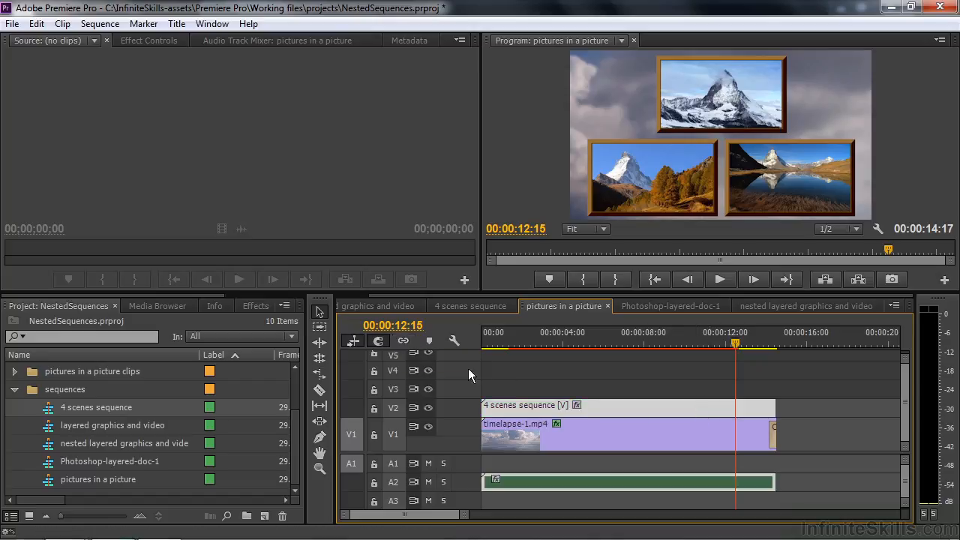
pyautogui.click(702, 377)
pyautogui.click(709, 405)
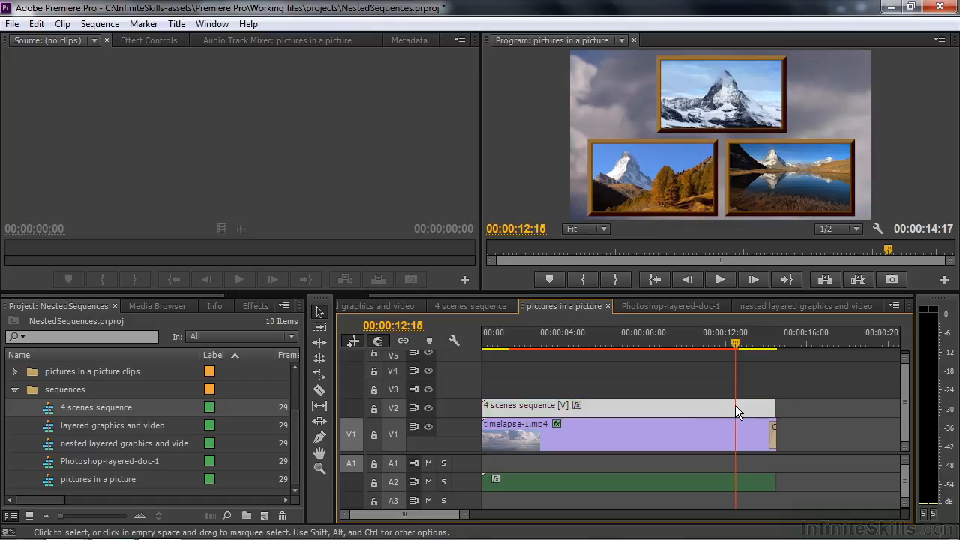
pyautogui.moveTo(773, 408); pyautogui.dragTo(728, 405)
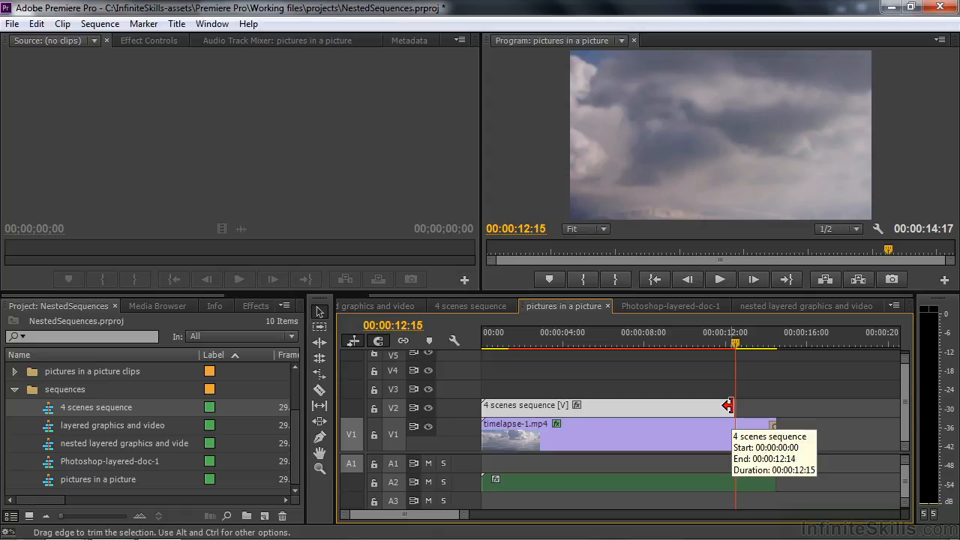
# Step: Apply a Cross Dissolve to the end of the nested 4 scenes sequence on V2 and scrub back through the composite to check it
pyautogui.click(255, 307)
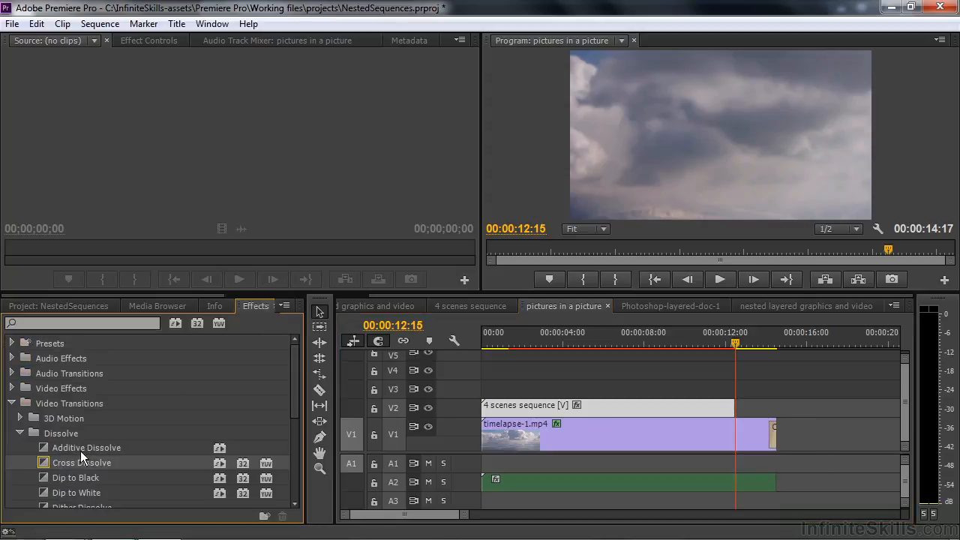
pyautogui.moveTo(42, 465); pyautogui.dragTo(734, 414)
pyautogui.moveTo(734, 344); pyautogui.dragTo(757, 347)
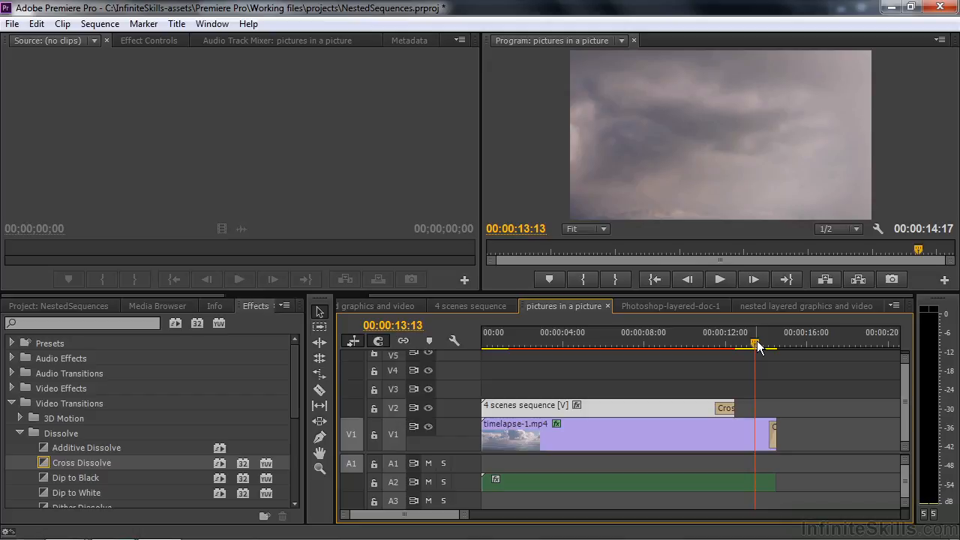
pyautogui.moveTo(757, 346); pyautogui.dragTo(654, 353)
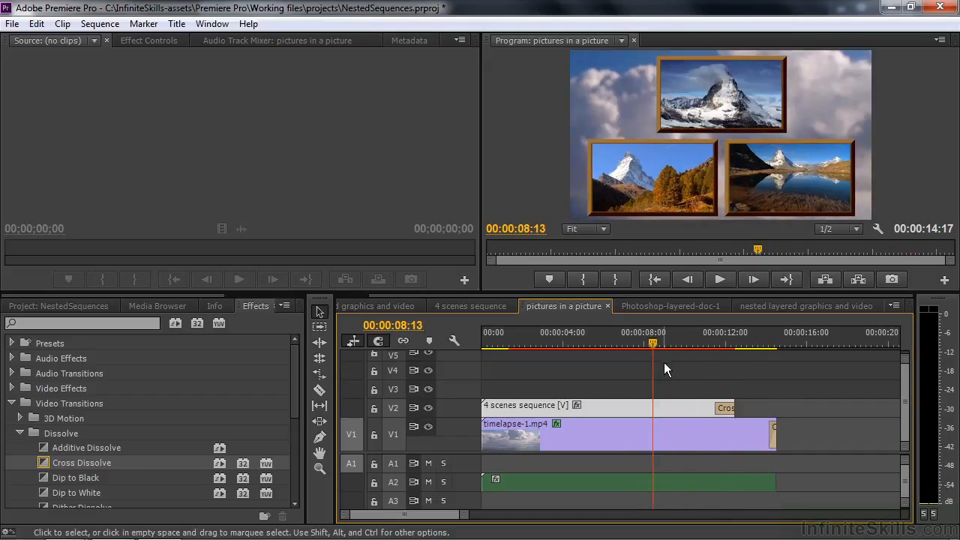
# Step: Open the Photoshop-layered-doc-1 sequence, scrub into its layered fish section, and enlarge the timeline area to show all its layers
pyautogui.click(650, 305)
pyautogui.moveTo(496, 334); pyautogui.dragTo(674, 343)
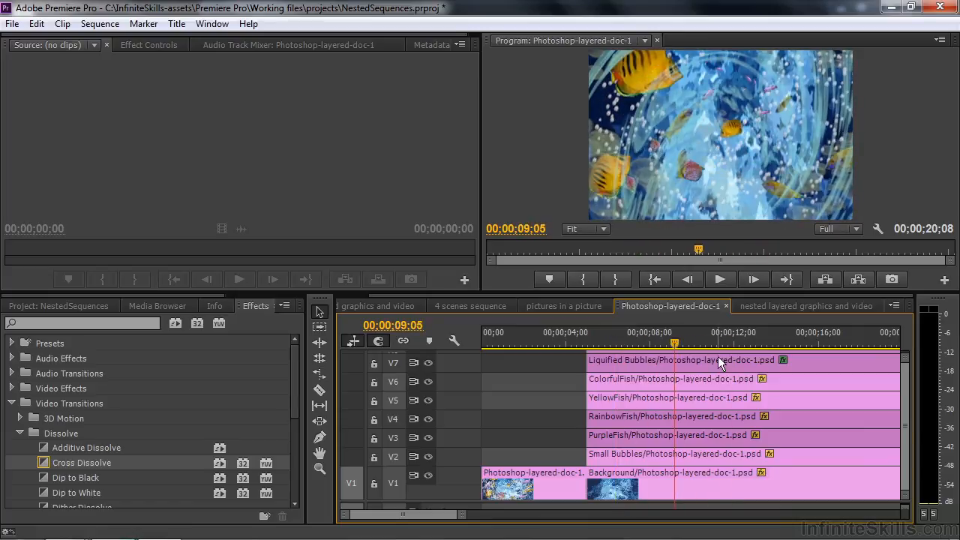
pyautogui.moveTo(763, 296); pyautogui.dragTo(758, 265)
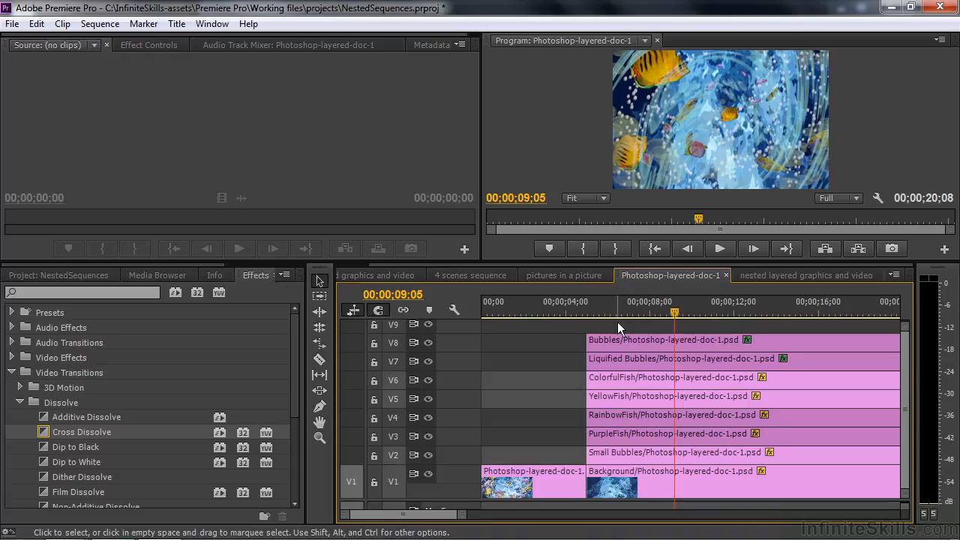
# Step: Nest all the layered clips from Background on V1 up to Bubbles on V8 as a sequence named Fish nested
pyautogui.moveTo(618, 321); pyautogui.dragTo(667, 495)
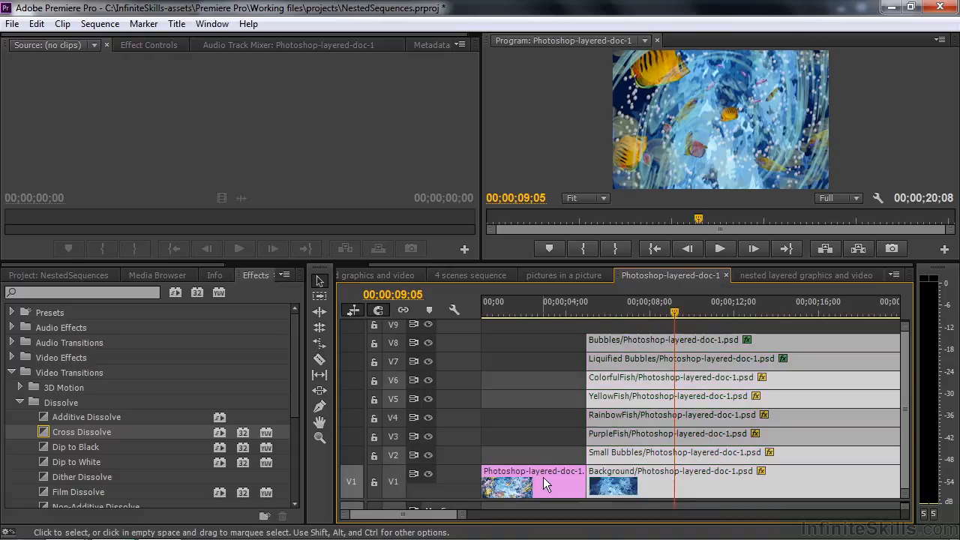
pyautogui.rightClick(641, 381)
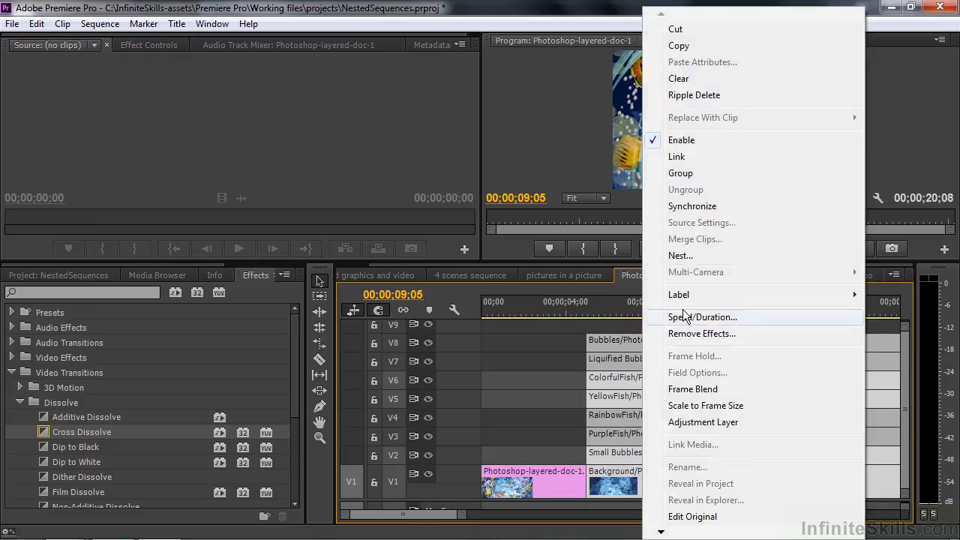
pyautogui.click(692, 256)
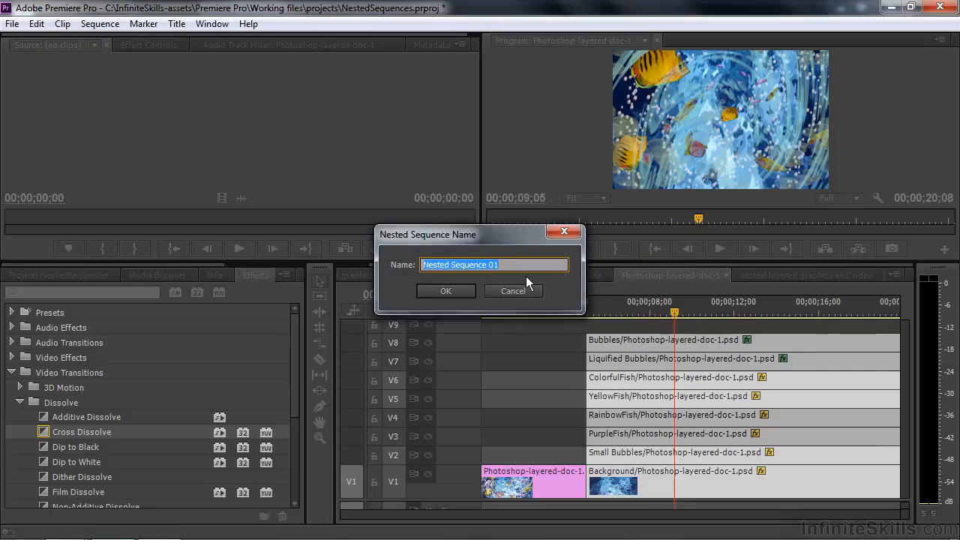
pyautogui.write('Fish nested')
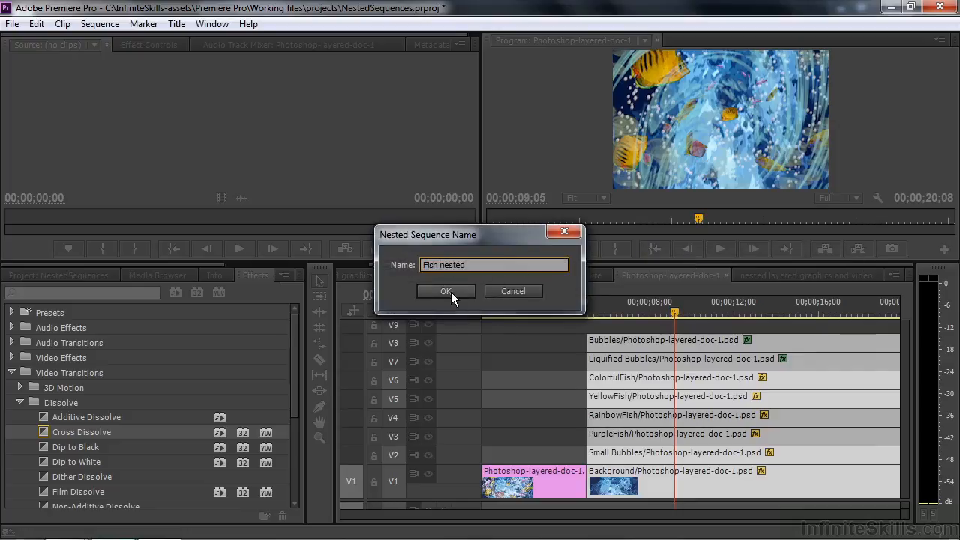
pyautogui.click(446, 291)
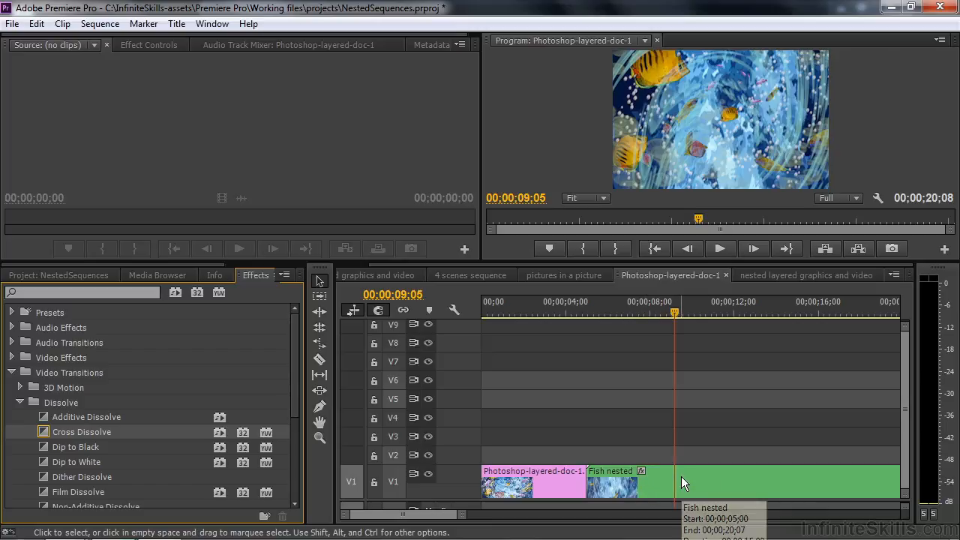
# Step: Show the Fish nested sequence in the project, open it to view its layers, and return to the Photoshop-layered-doc-1 sequence
pyautogui.click(52, 275)
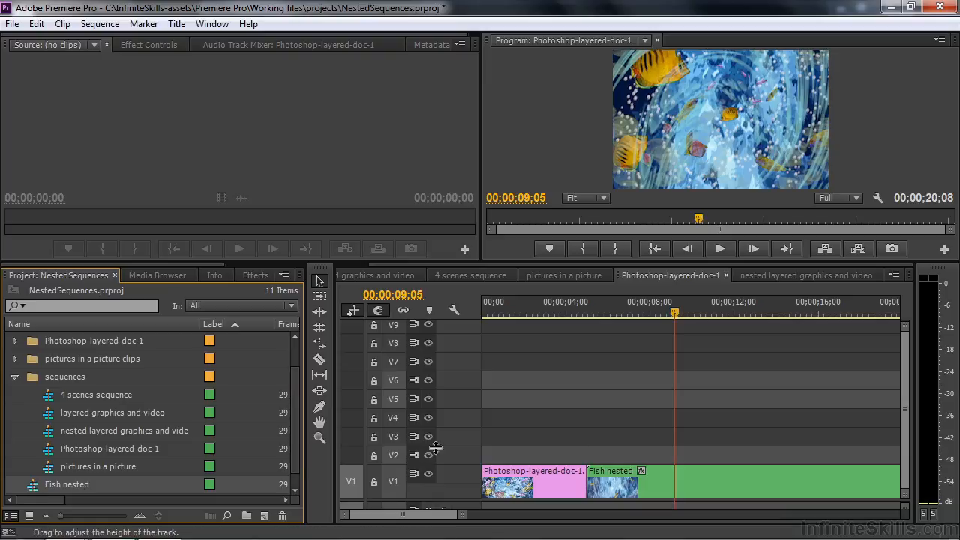
pyautogui.doubleClick(693, 480)
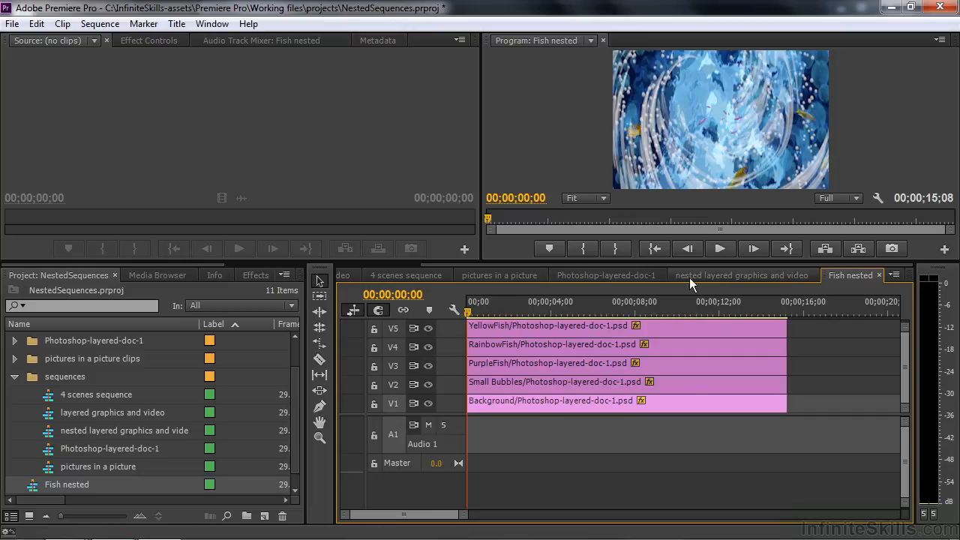
pyautogui.click(635, 276)
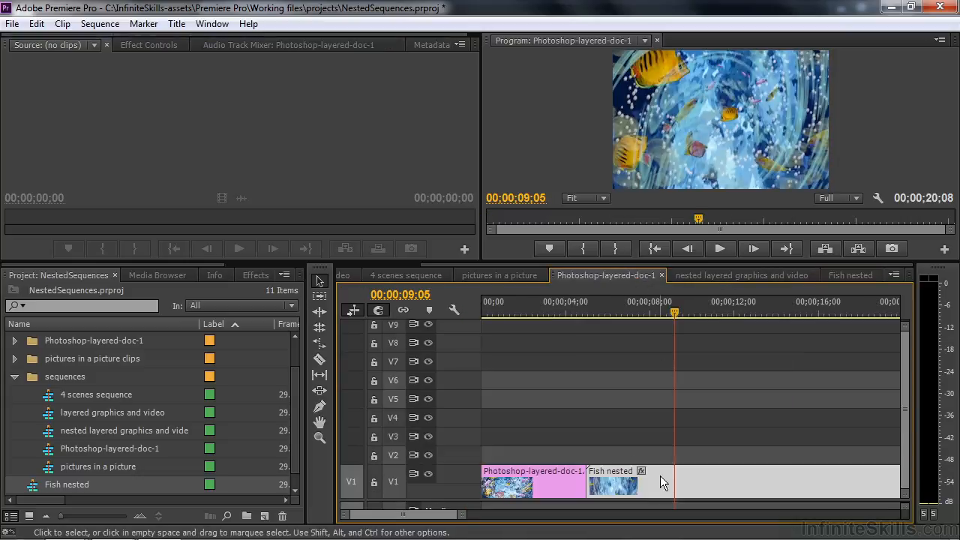
# Step: Ripple delete the first Photoshop-layered-doc-1 clip on V1 ahead of Fish nested, and scrub through the nested clip
pyautogui.click(526, 477)
pyautogui.rightClick(526, 478)
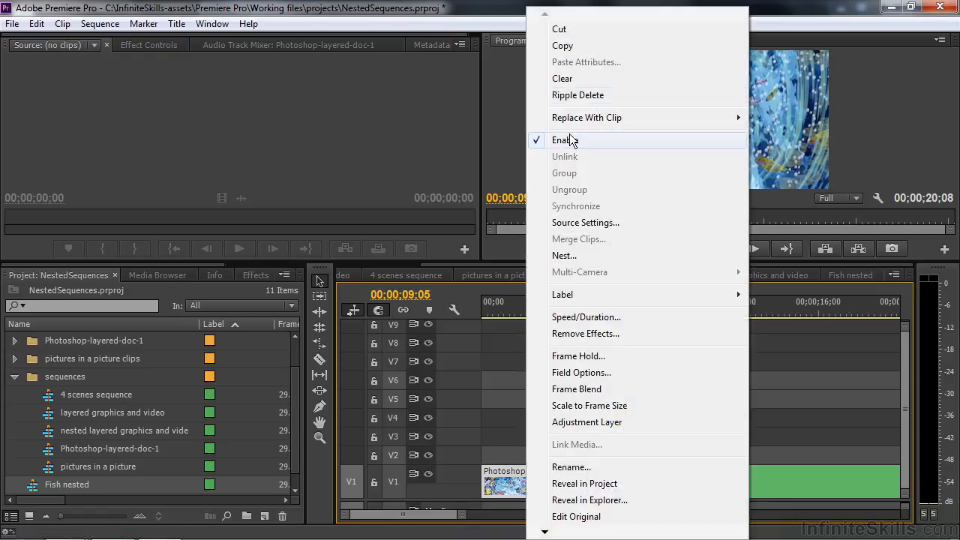
pyautogui.click(574, 95)
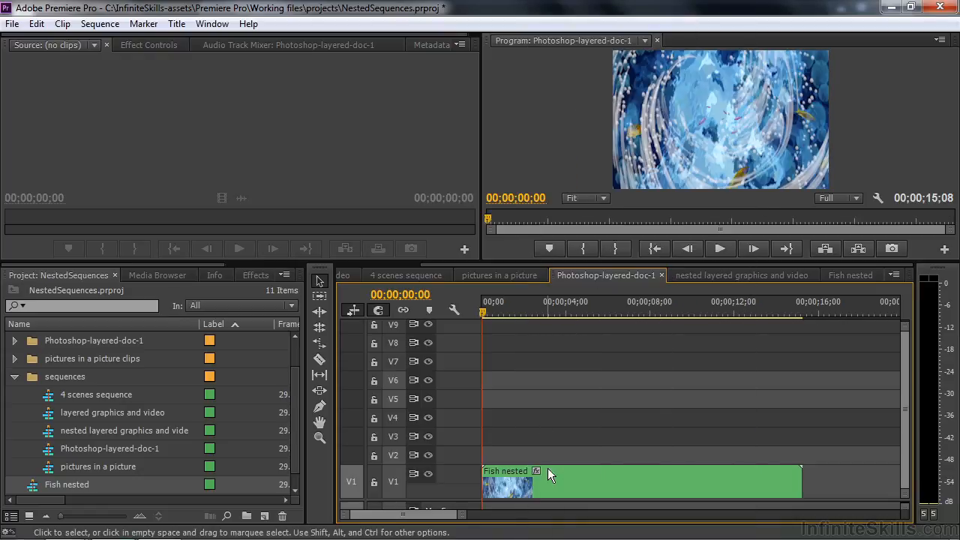
pyautogui.moveTo(481, 309); pyautogui.dragTo(573, 318)
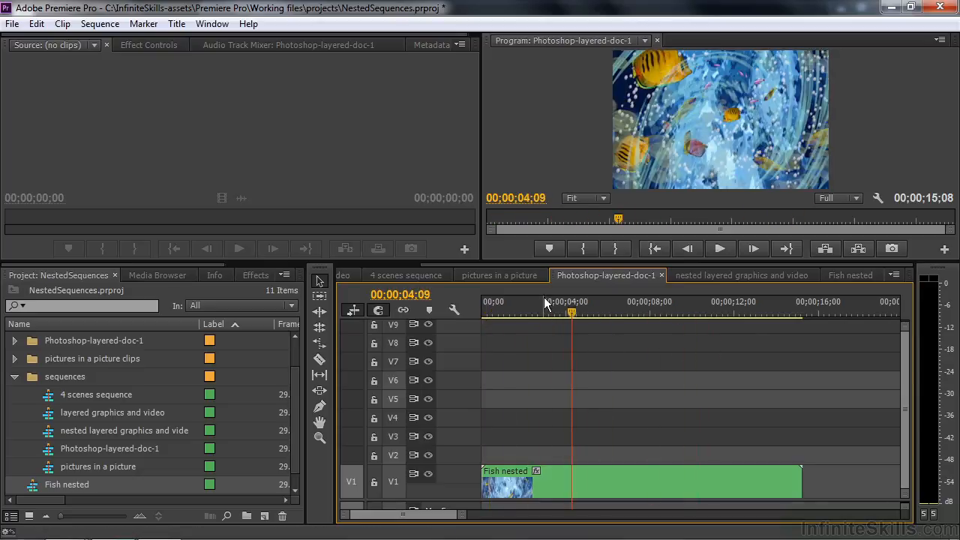
# Step: Enlarge the program preview, apply a Cross Dissolve to both the start and end of Fish nested, and scrub through the clip
pyautogui.moveTo(551, 260); pyautogui.dragTo(551, 366)
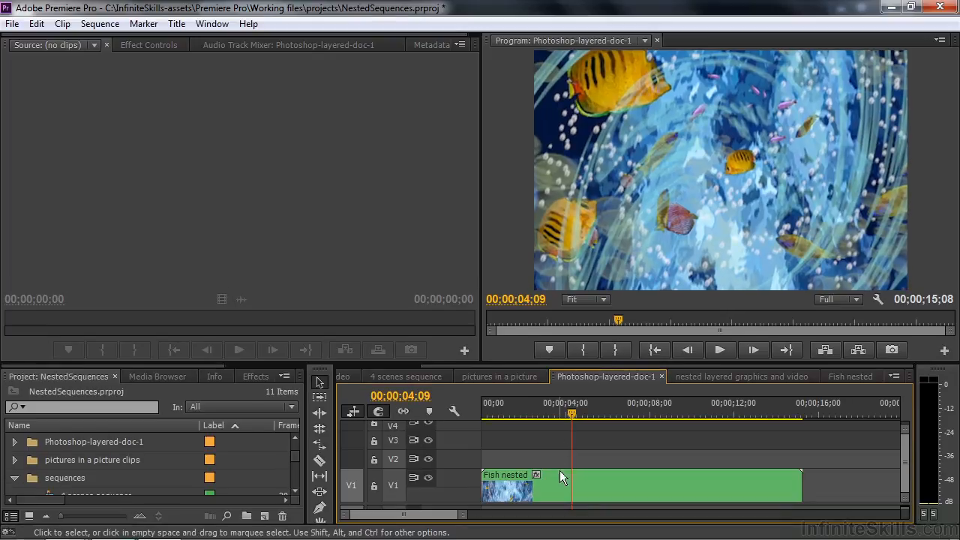
pyautogui.click(255, 377)
pyautogui.scroll(-2, 294, 430)
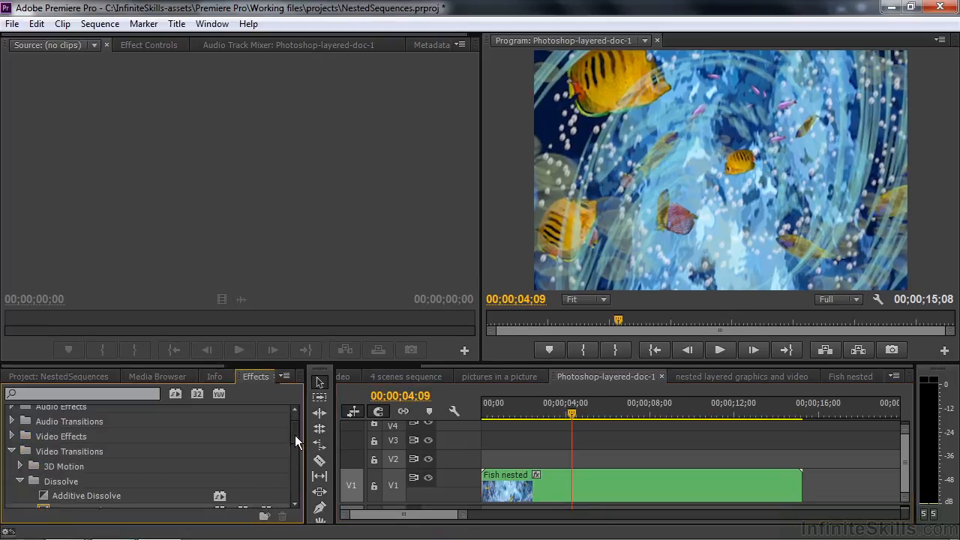
pyautogui.moveTo(45, 490); pyautogui.dragTo(494, 488)
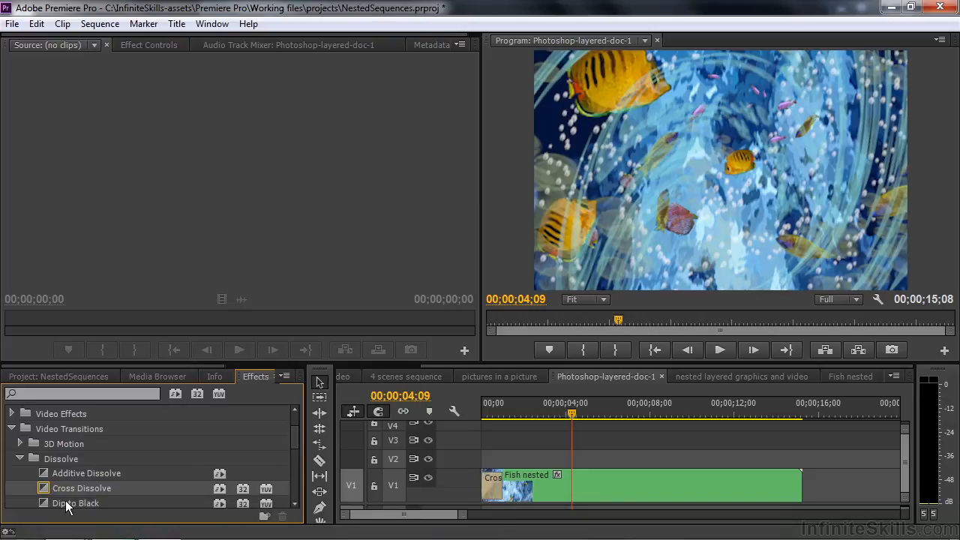
pyautogui.moveTo(47, 488); pyautogui.dragTo(796, 486)
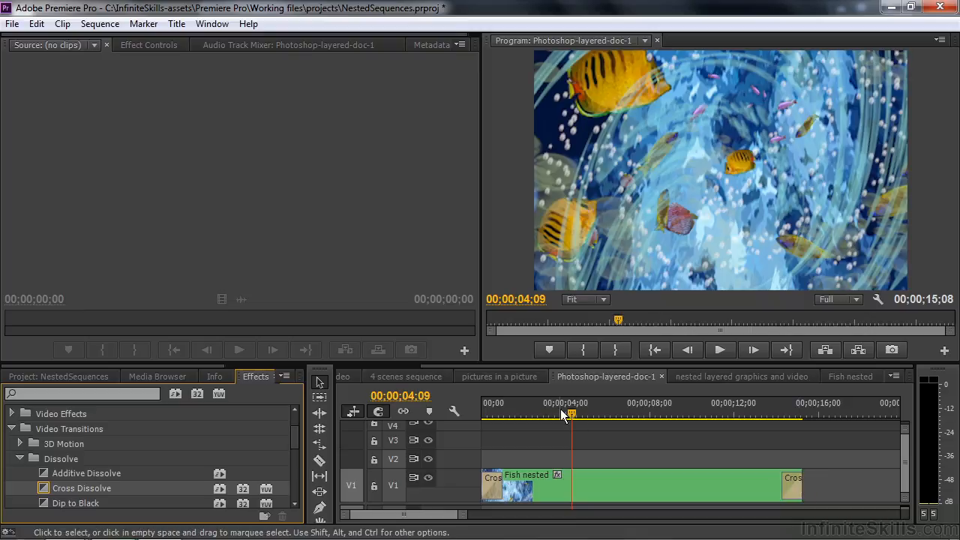
pyautogui.moveTo(568, 409); pyautogui.dragTo(725, 423)
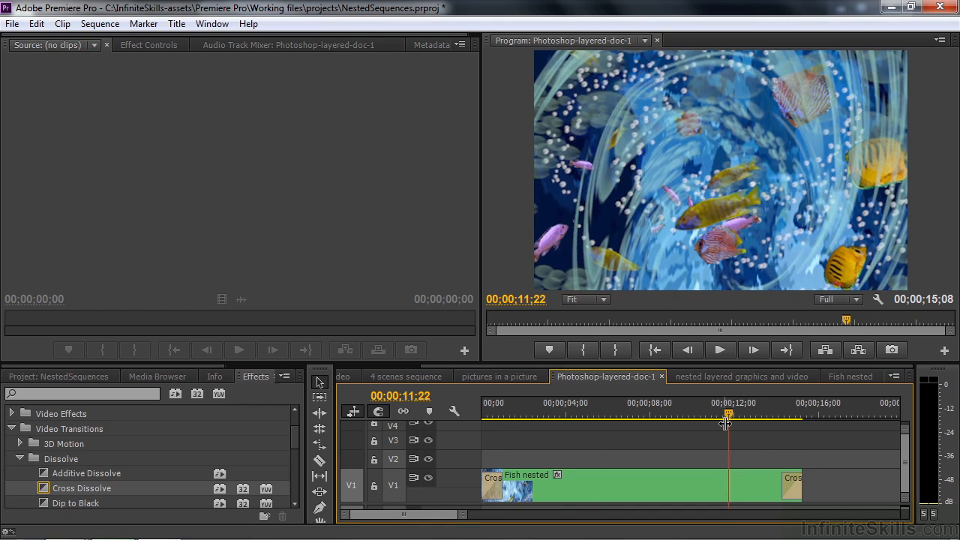